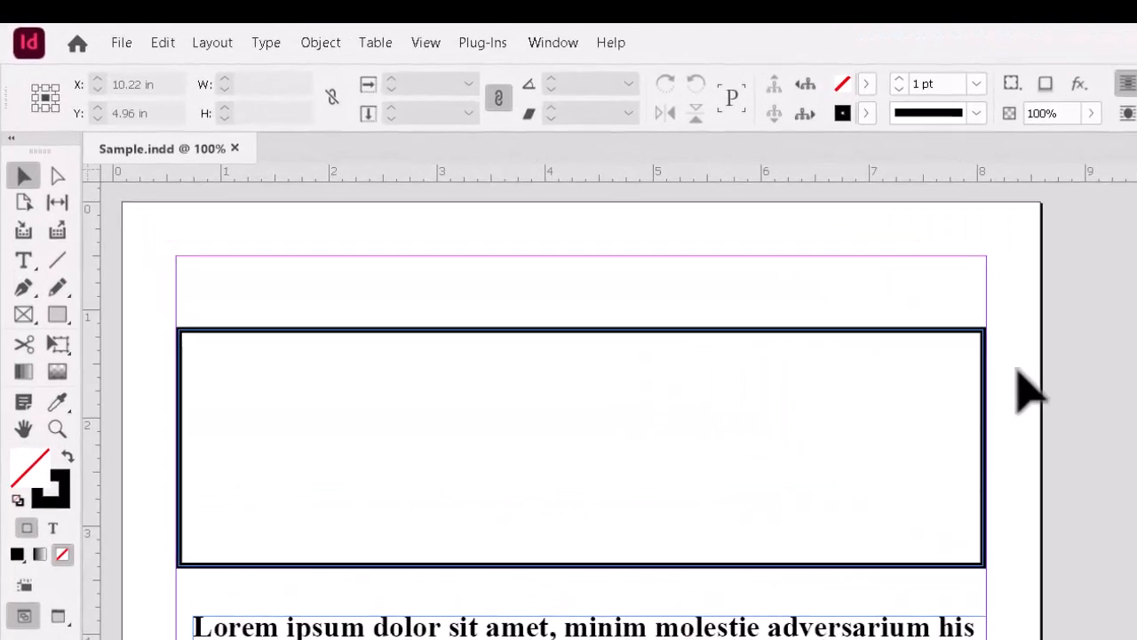
- Open the Swatches panel from the Window > Color menu and start a New Gradient Swatch
click(566, 44)
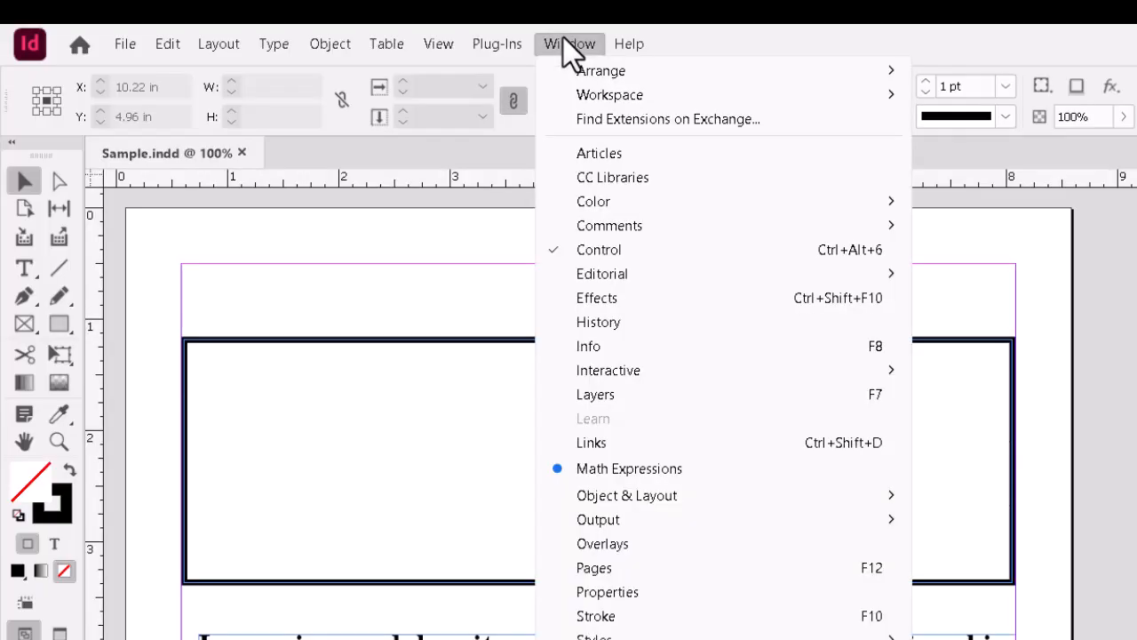
mouse_move(643, 203)
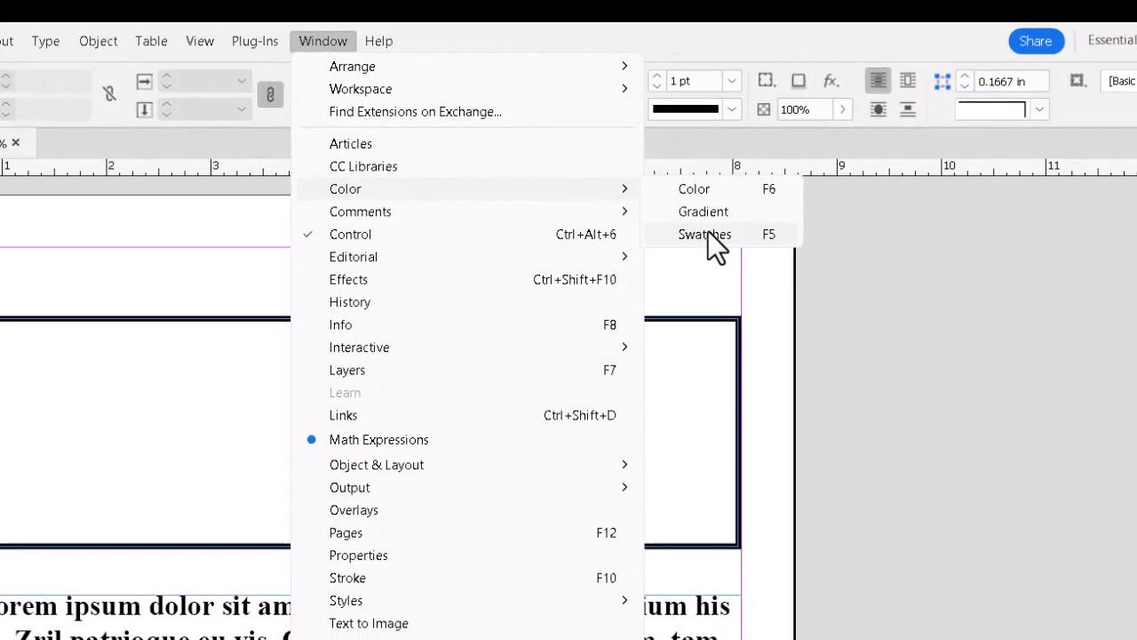
click(708, 233)
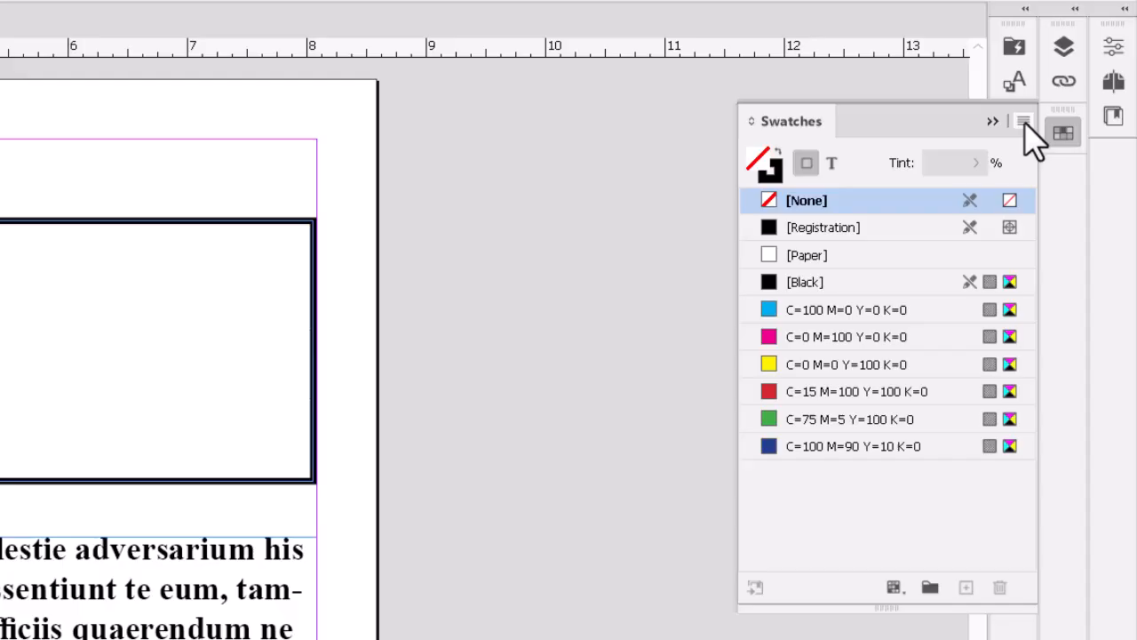
click(1023, 121)
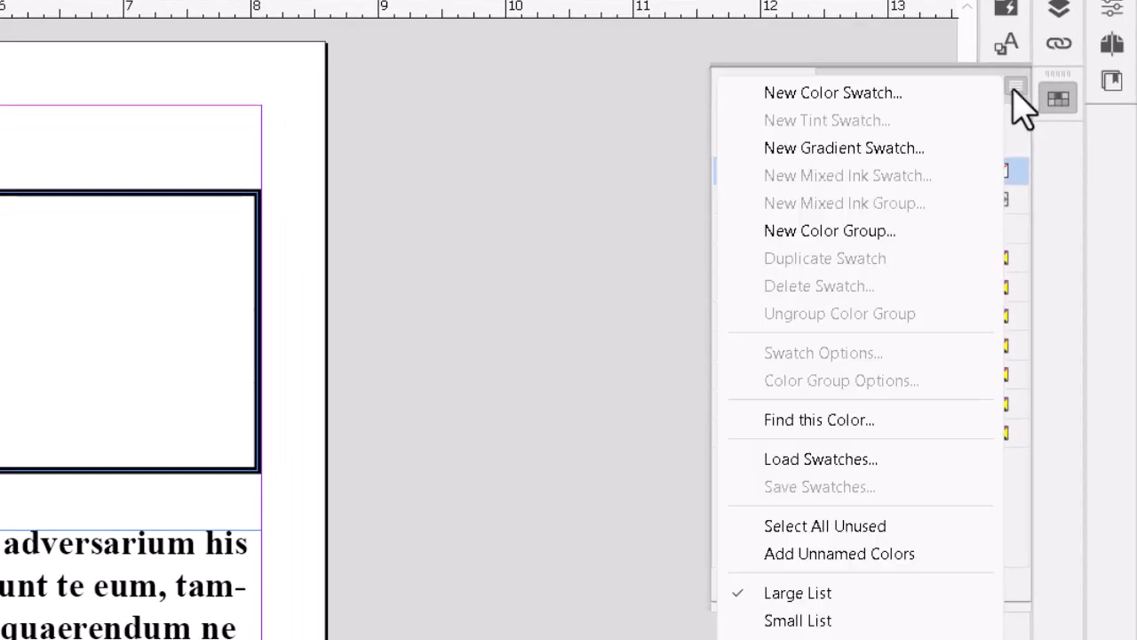
click(895, 157)
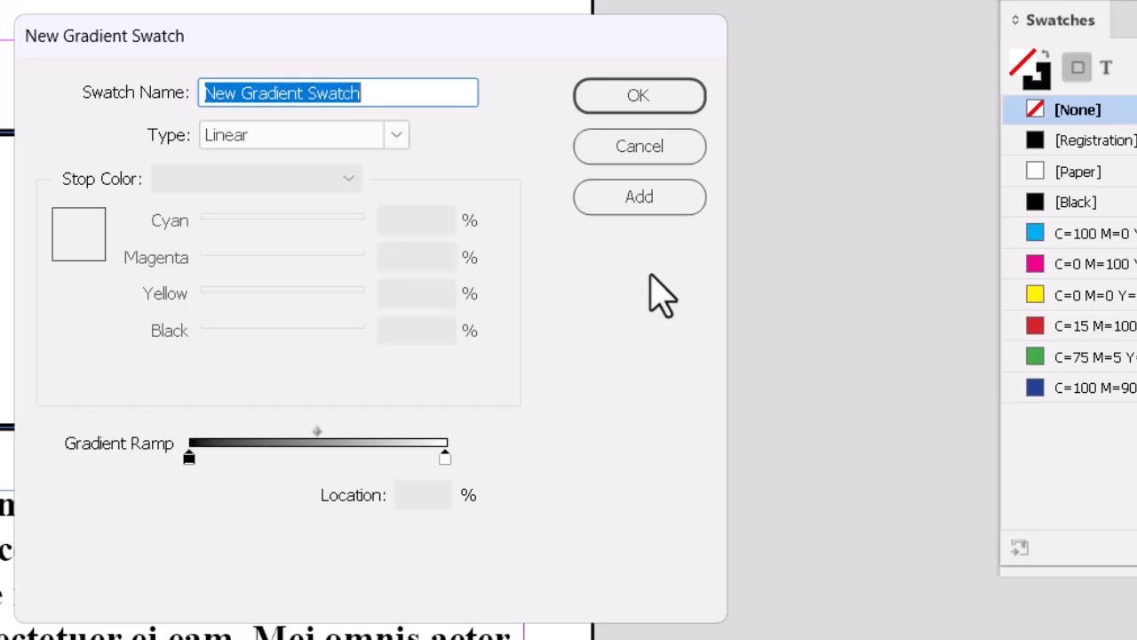
- Name the gradient swatch 'Demo Swatch' and keep its type set to Linear
text(Demo)
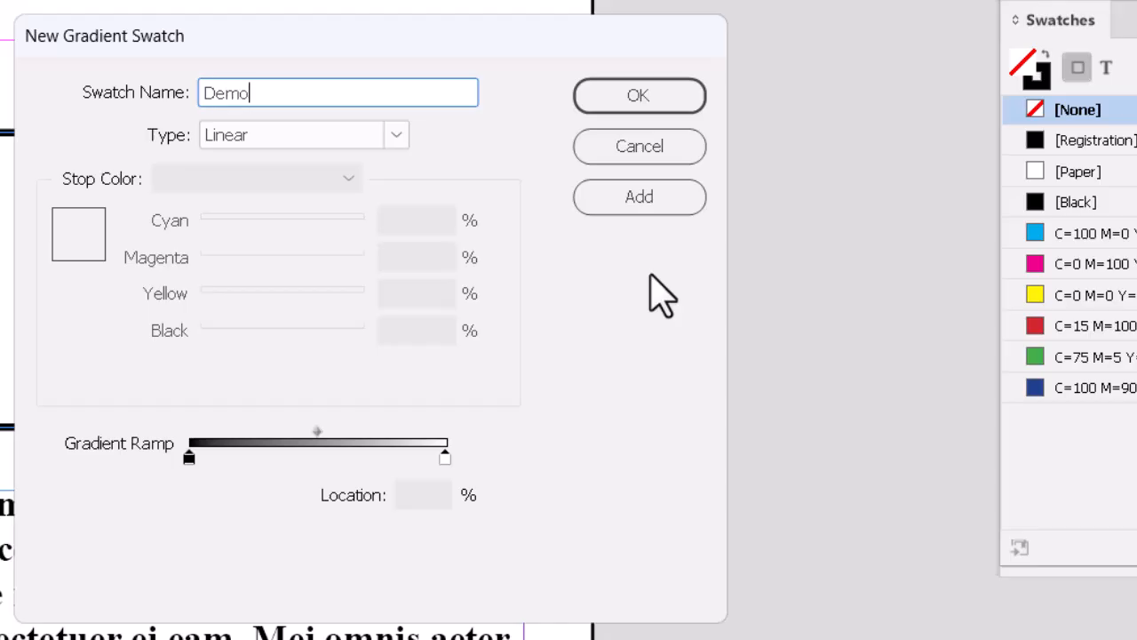
text( Swatch)
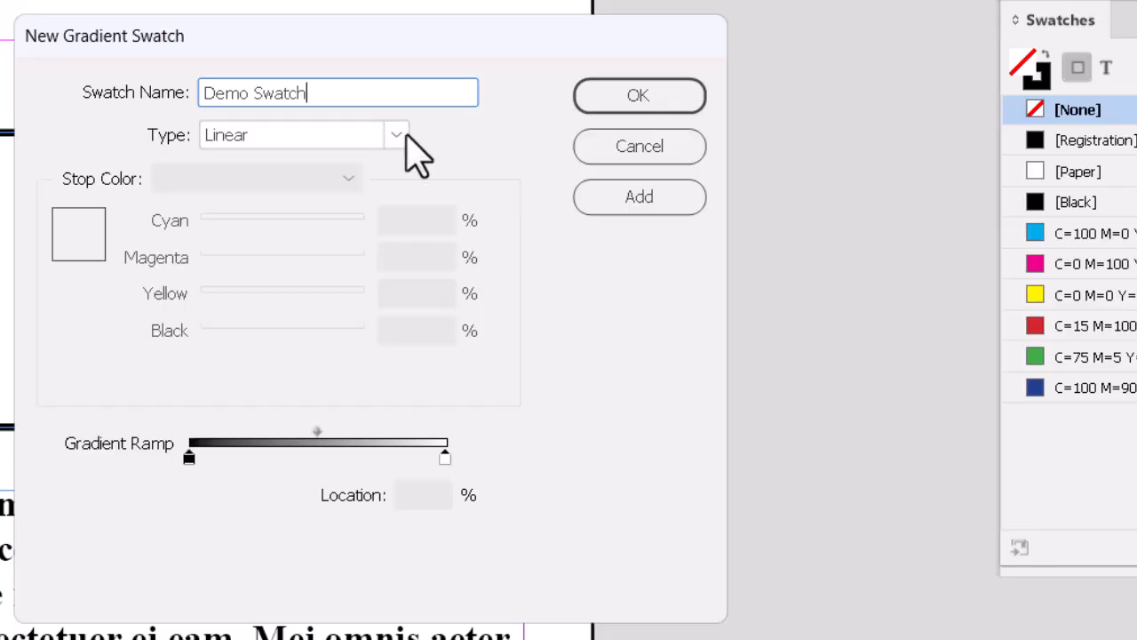
click(400, 135)
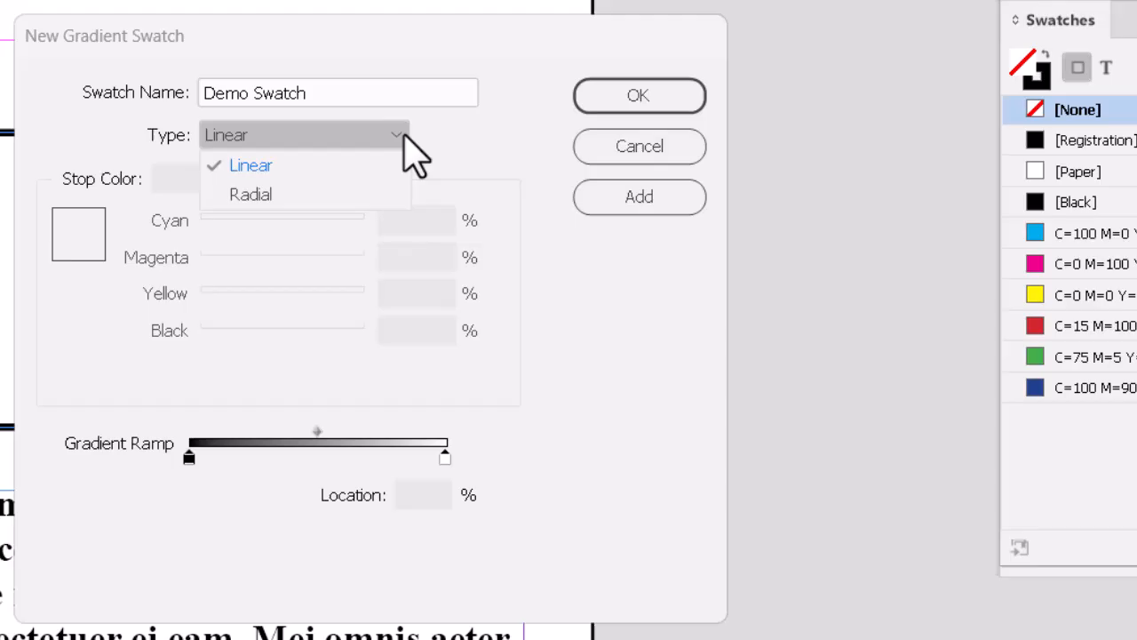
click(489, 164)
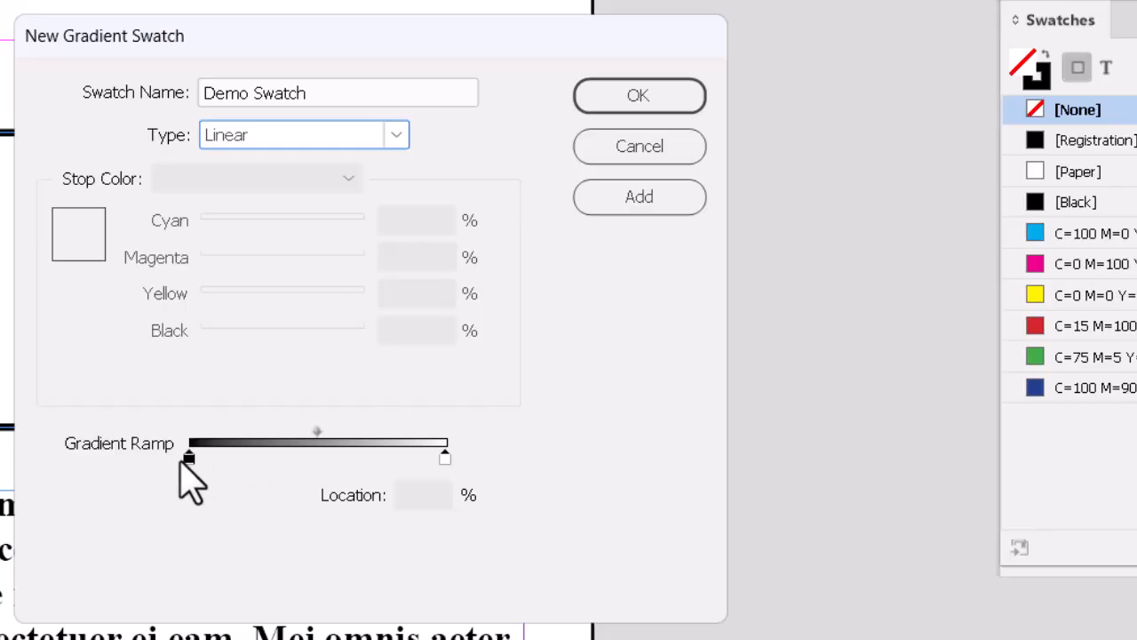
- Set the left gradient stop to a CMYK green of C51 Y53 K0
click(188, 458)
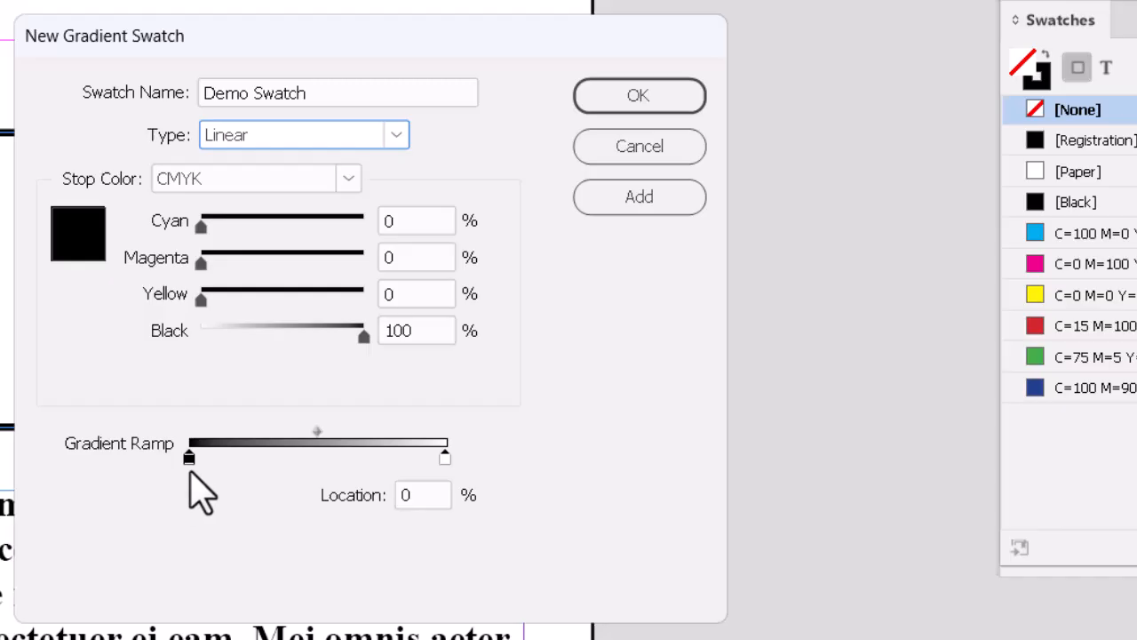
click(348, 180)
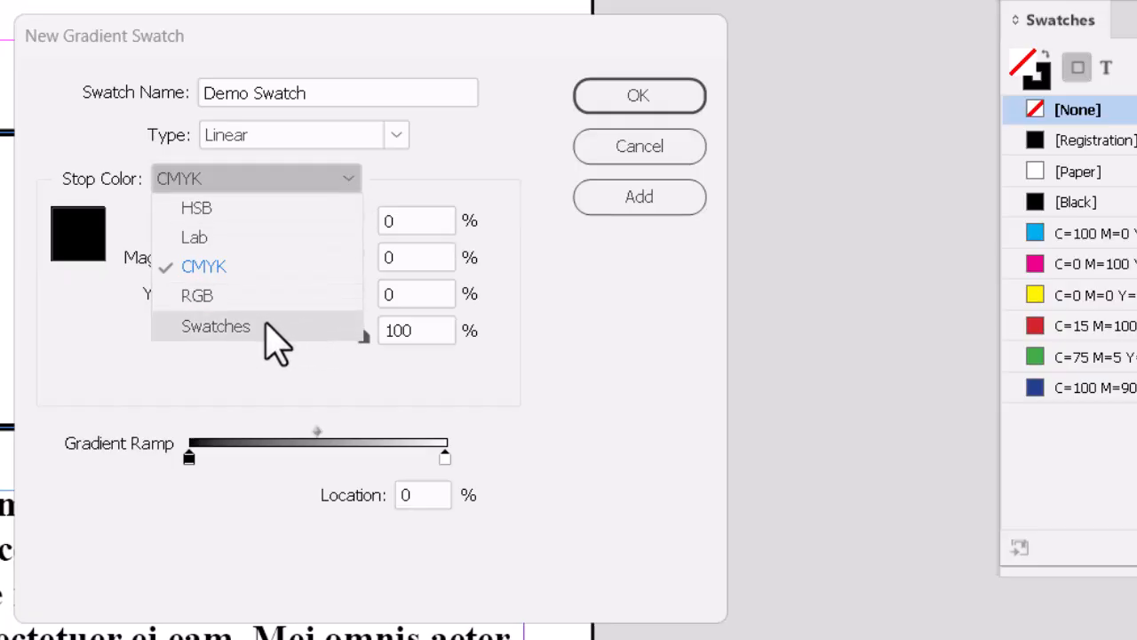
click(345, 177)
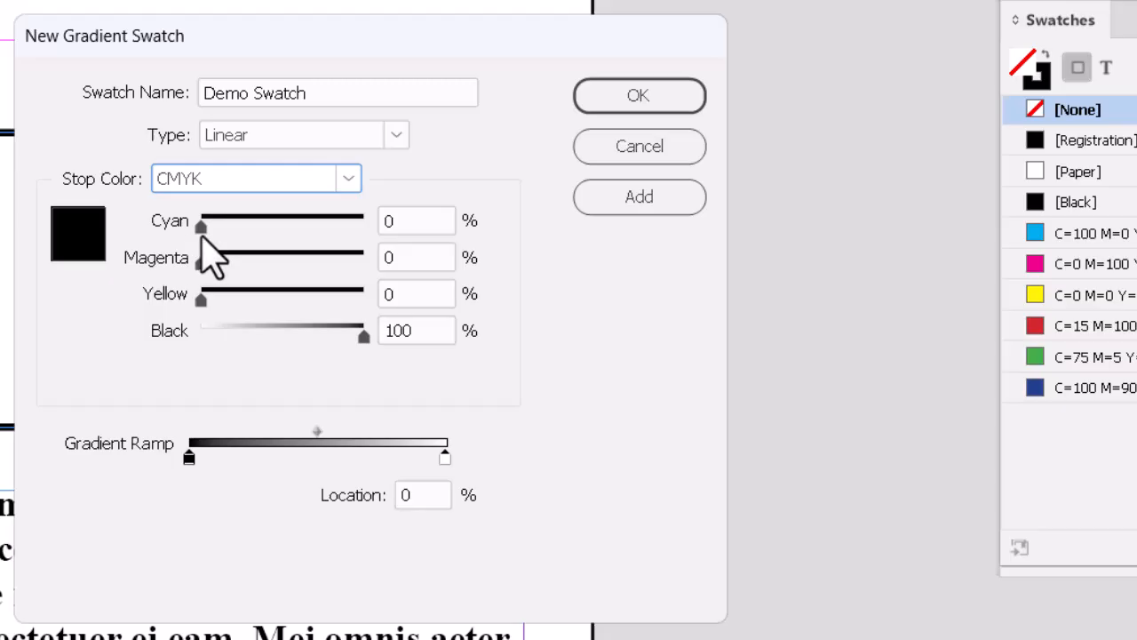
drag(200, 225, 282, 223)
drag(201, 300, 287, 298)
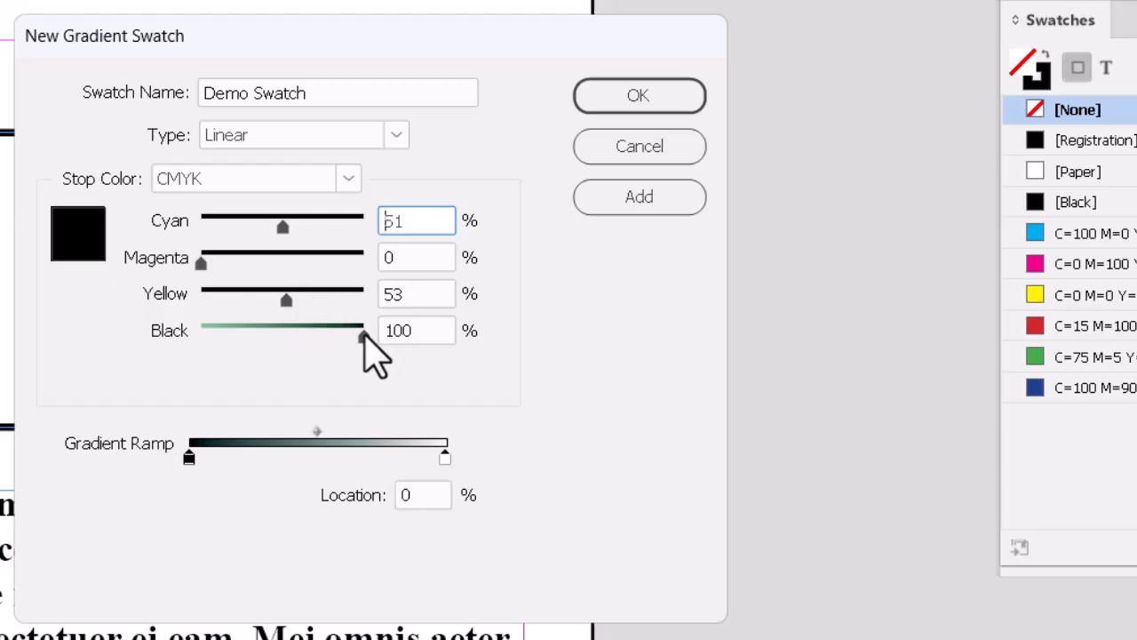
drag(365, 334, 151, 337)
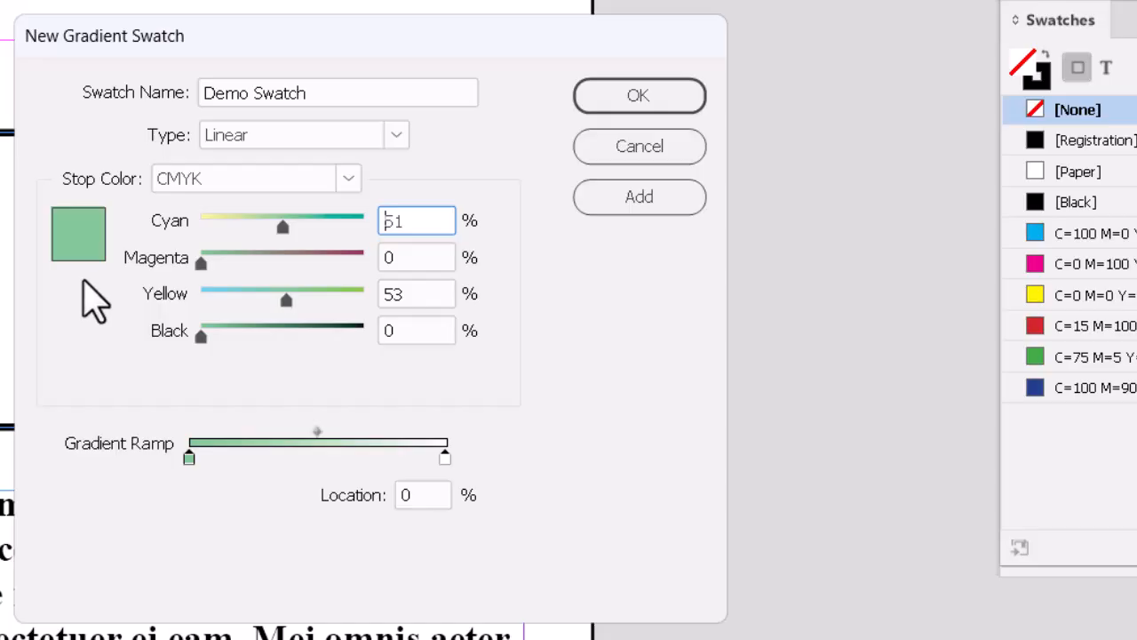
- Set the right gradient stop to salmon pink, C0 M44 Y45 K0
click(445, 460)
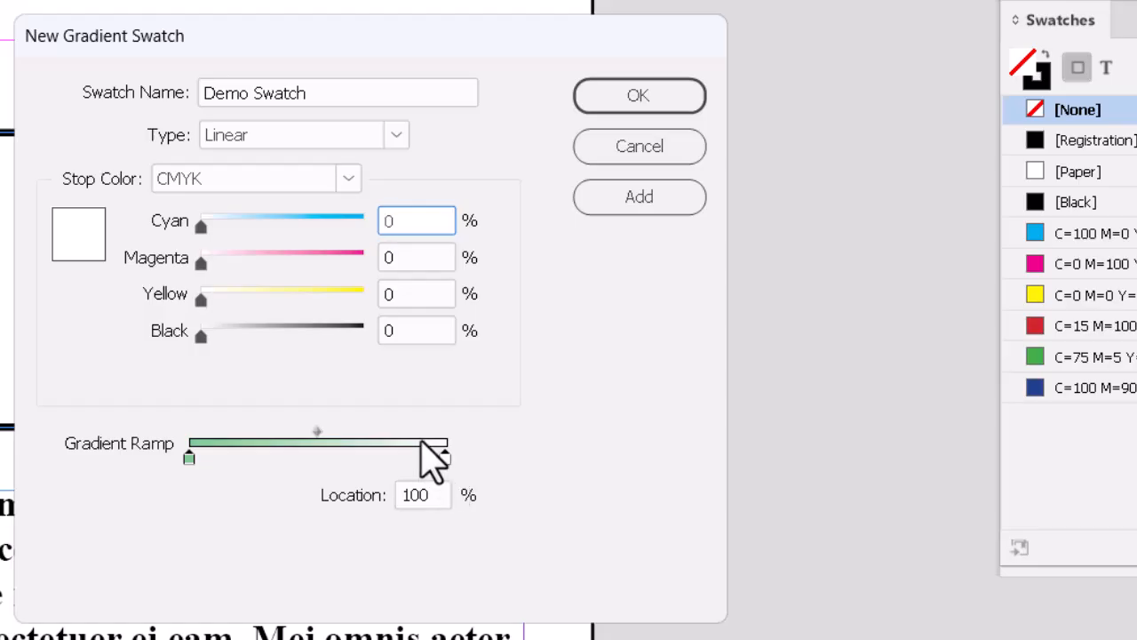
drag(202, 262, 285, 258)
drag(201, 300, 272, 264)
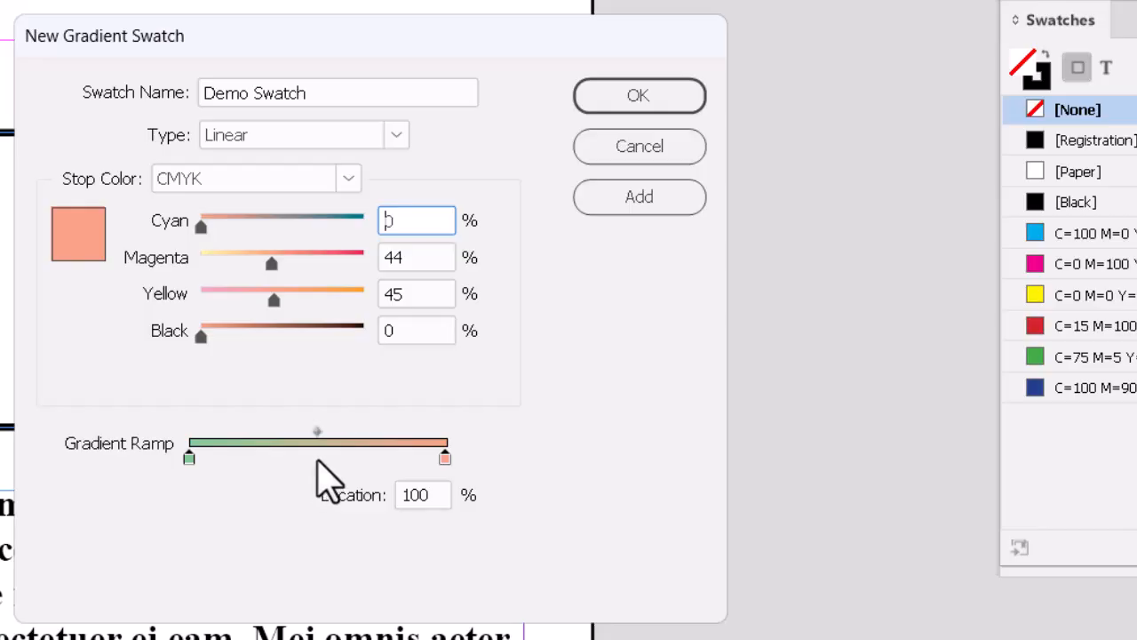
- Add a middle gradient stop in CMYK set to pale cream C0 M0 Y10 K0
click(315, 455)
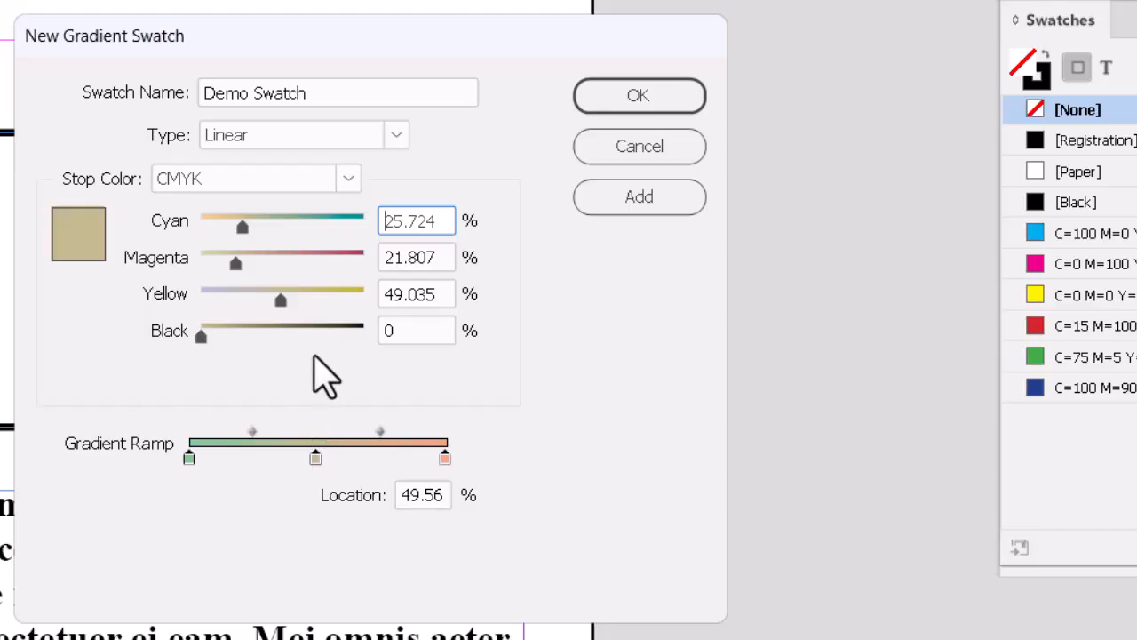
click(349, 178)
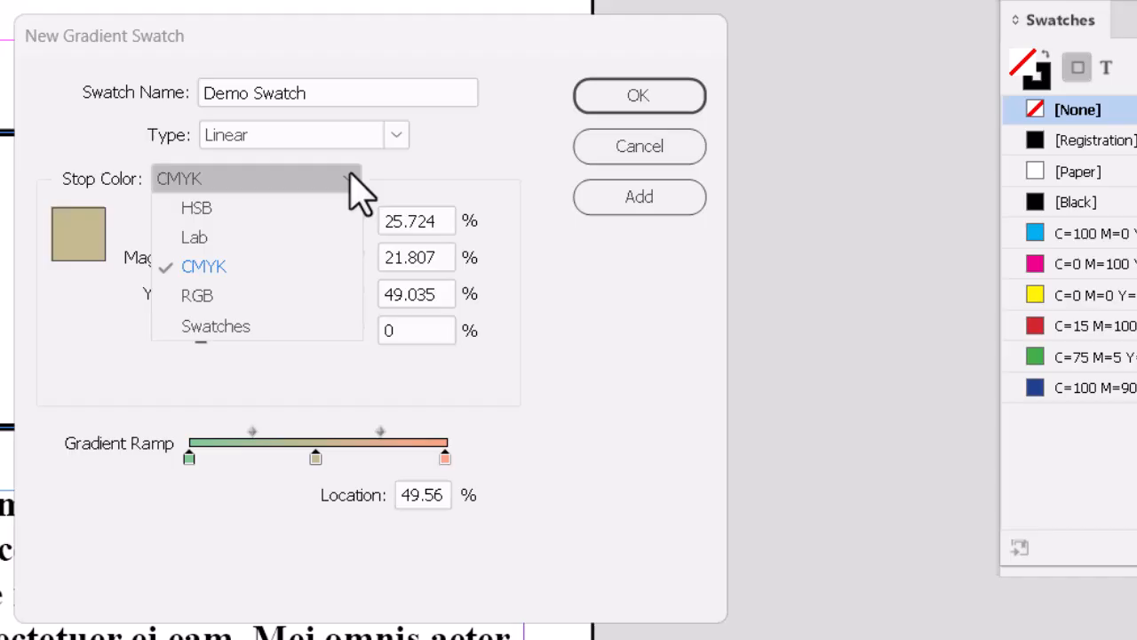
click(350, 177)
click(349, 178)
click(350, 177)
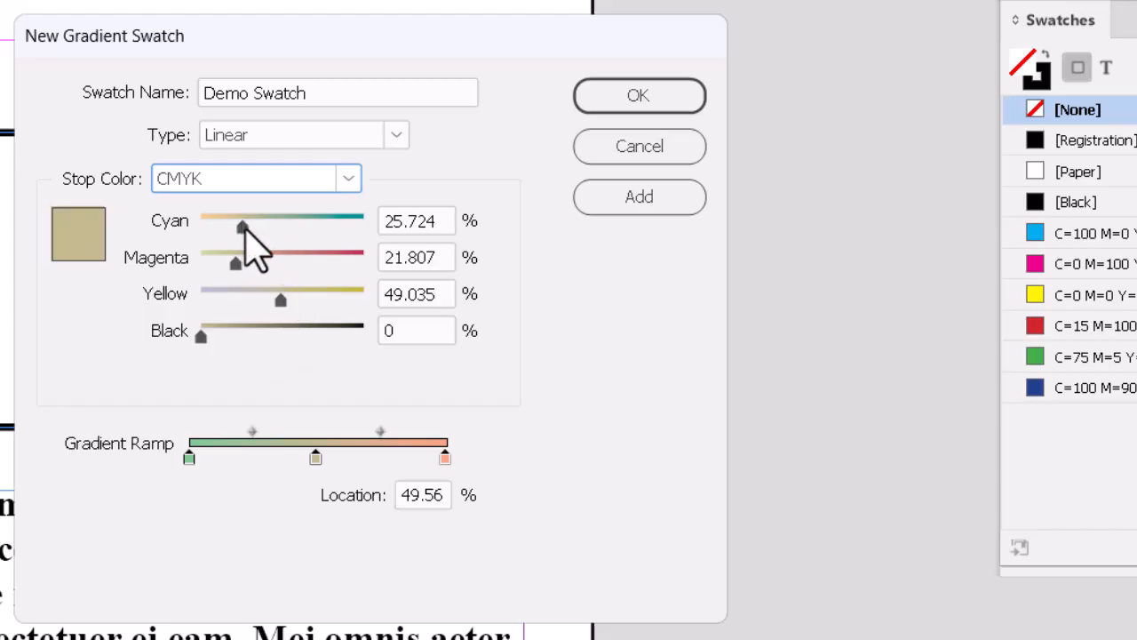
drag(244, 223, 184, 224)
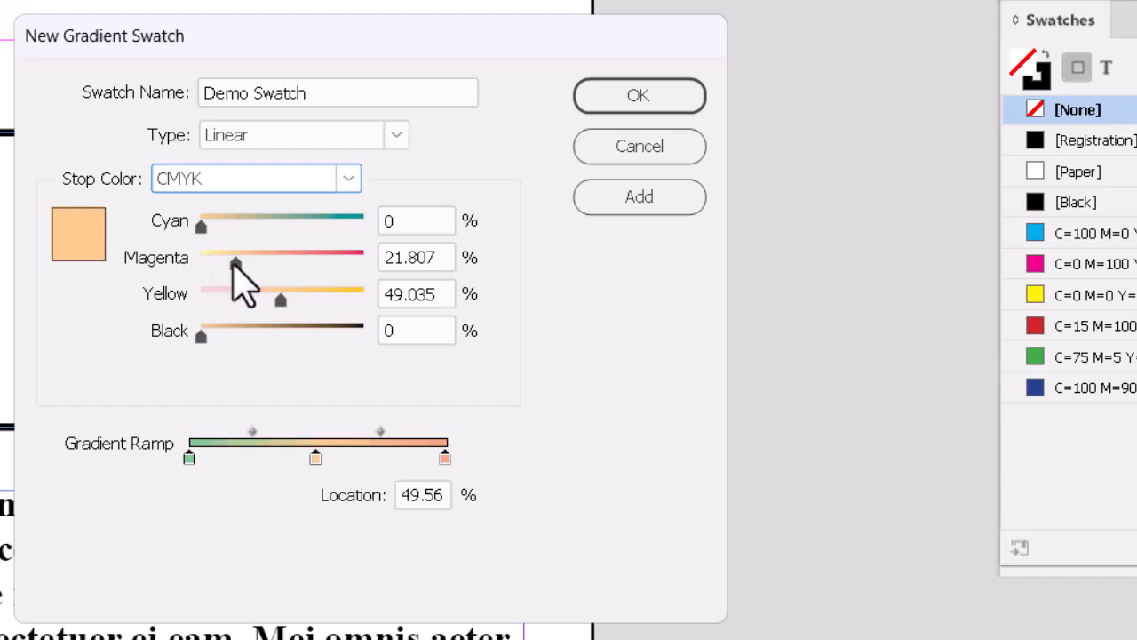
drag(235, 263, 195, 272)
drag(287, 300, 217, 299)
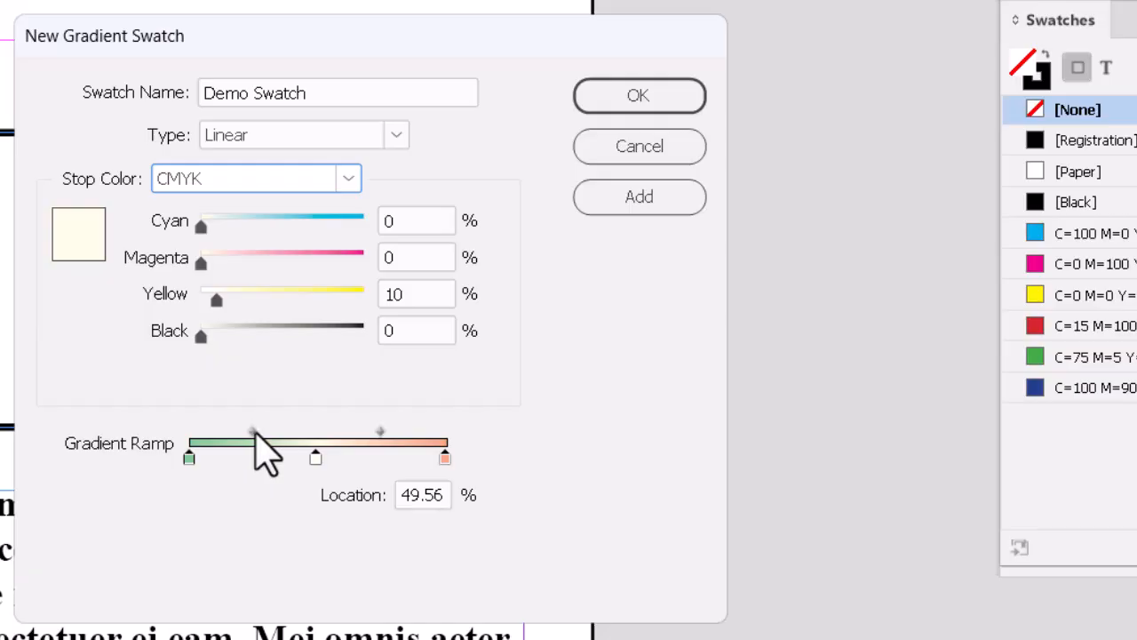
- Drag both ramp midpoint diamonds outward and check the middle cream stop
drag(253, 434, 218, 433)
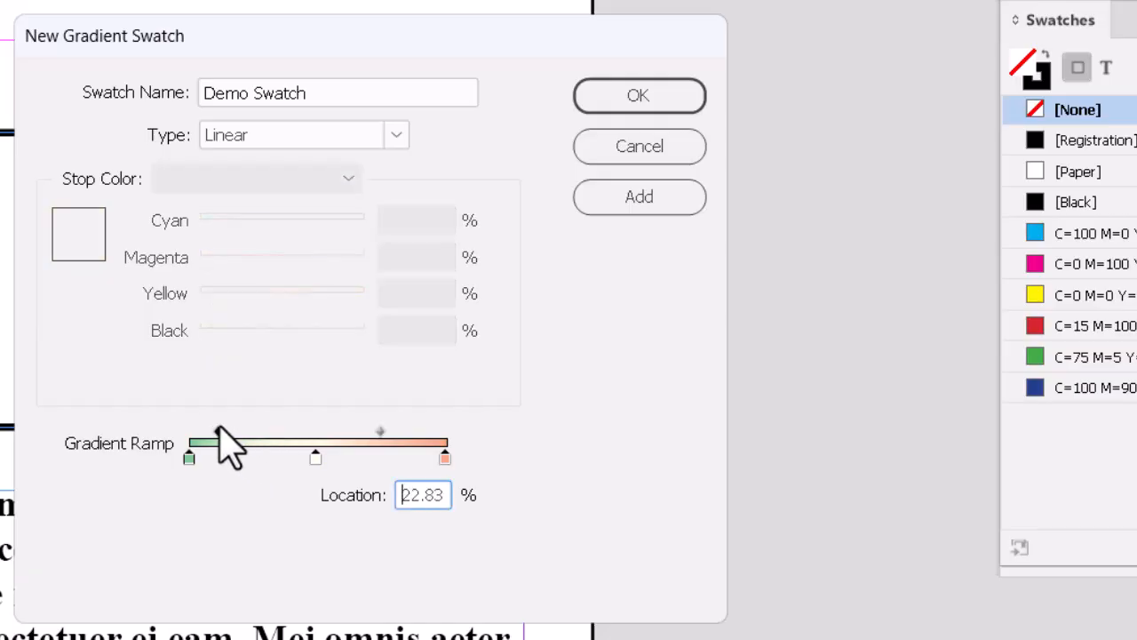
mouse_move(380, 432)
mouse_down()
mouse_move(424, 430)
mouse_move(401, 432)
mouse_up()
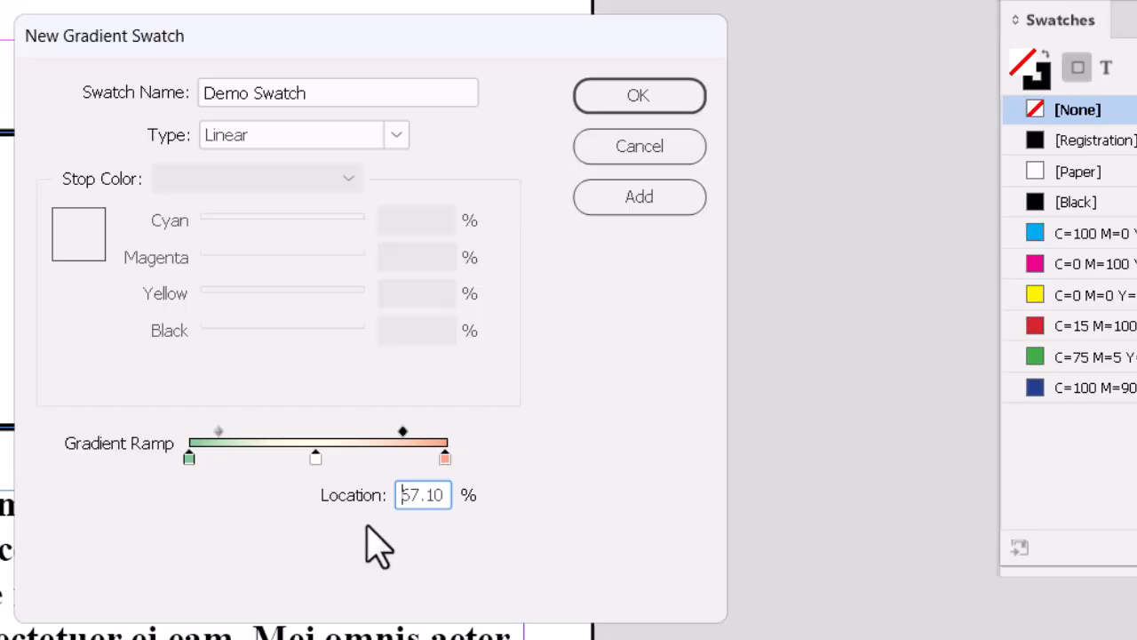
click(316, 459)
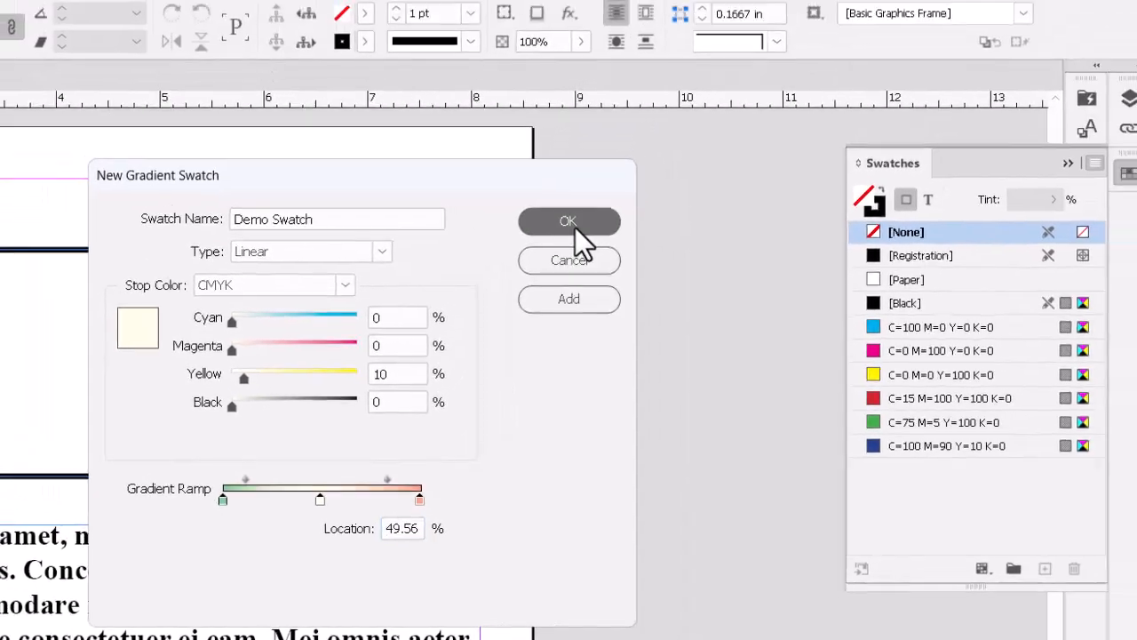
- Save Demo Swatch and fill the empty rectangle frame with its gradient
click(639, 100)
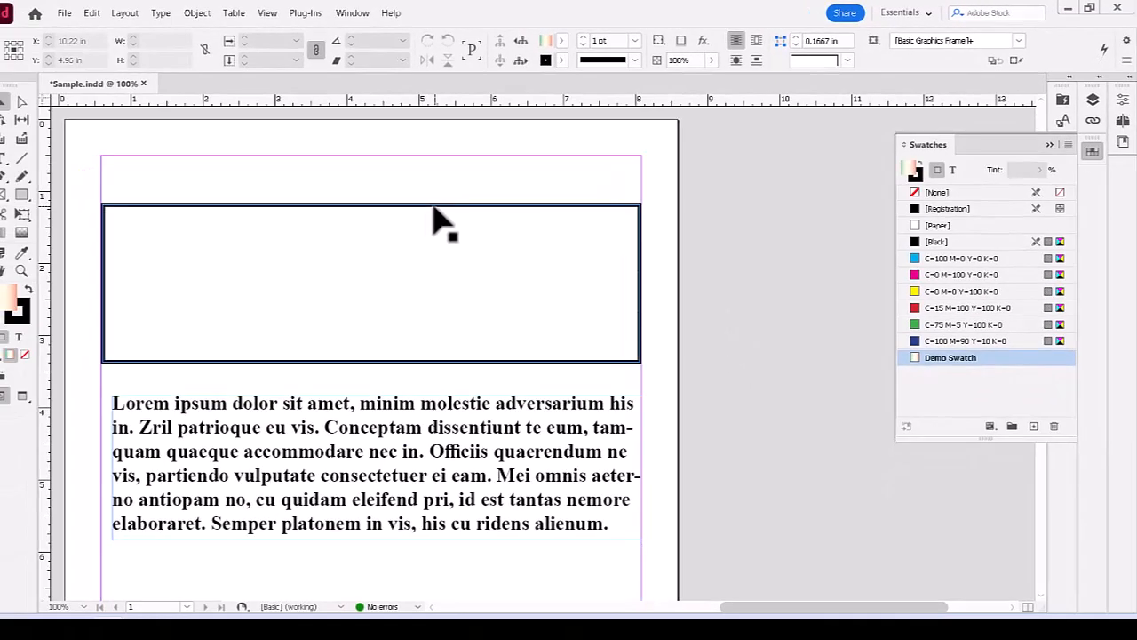
click(380, 221)
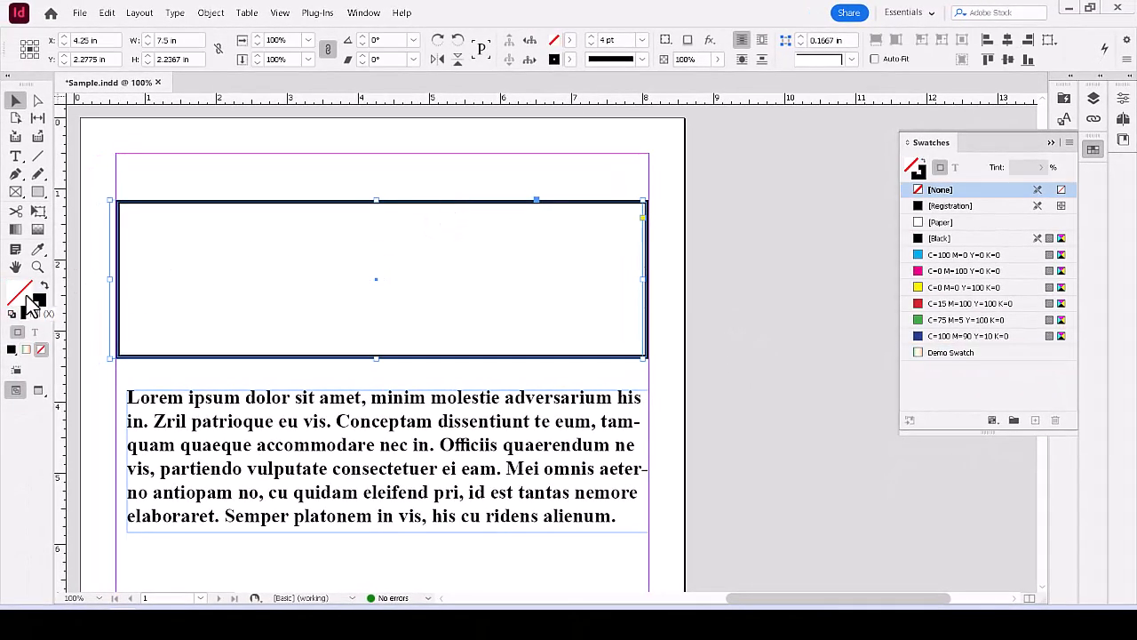
click(957, 353)
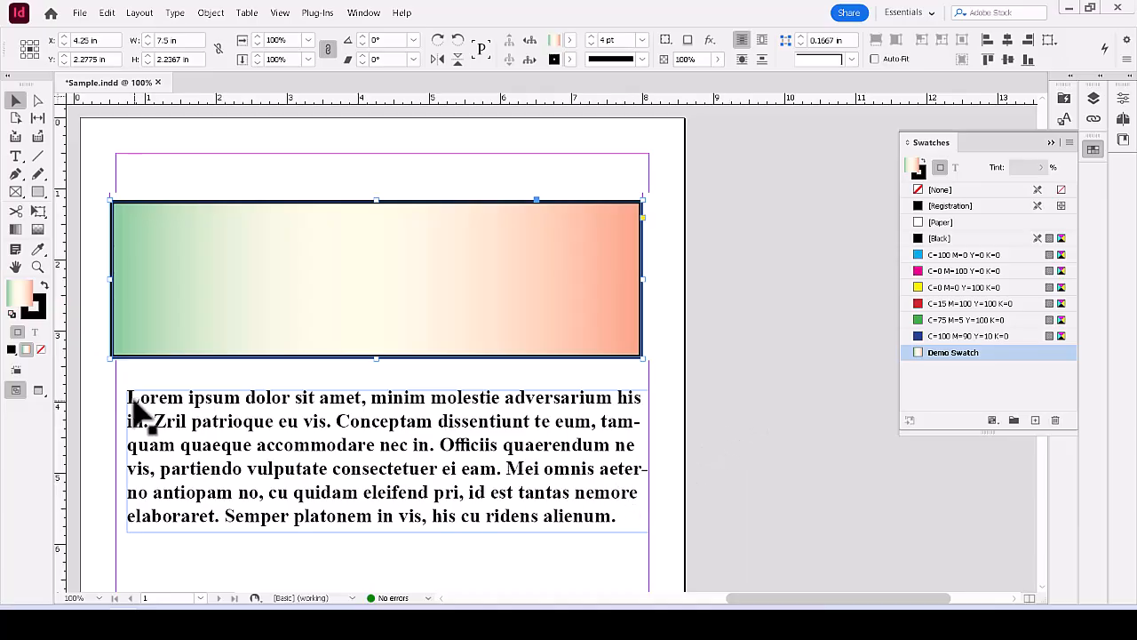
- Select the whole Lorem ipsum paragraph with the Type tool and colour it with Demo Swatch
click(165, 400)
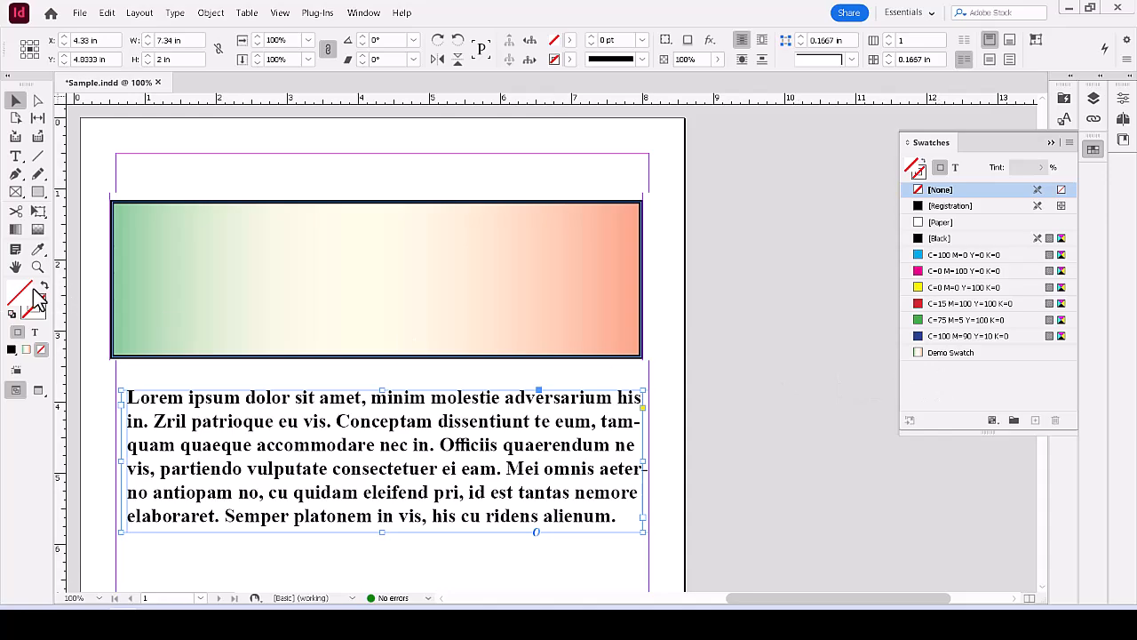
click(953, 360)
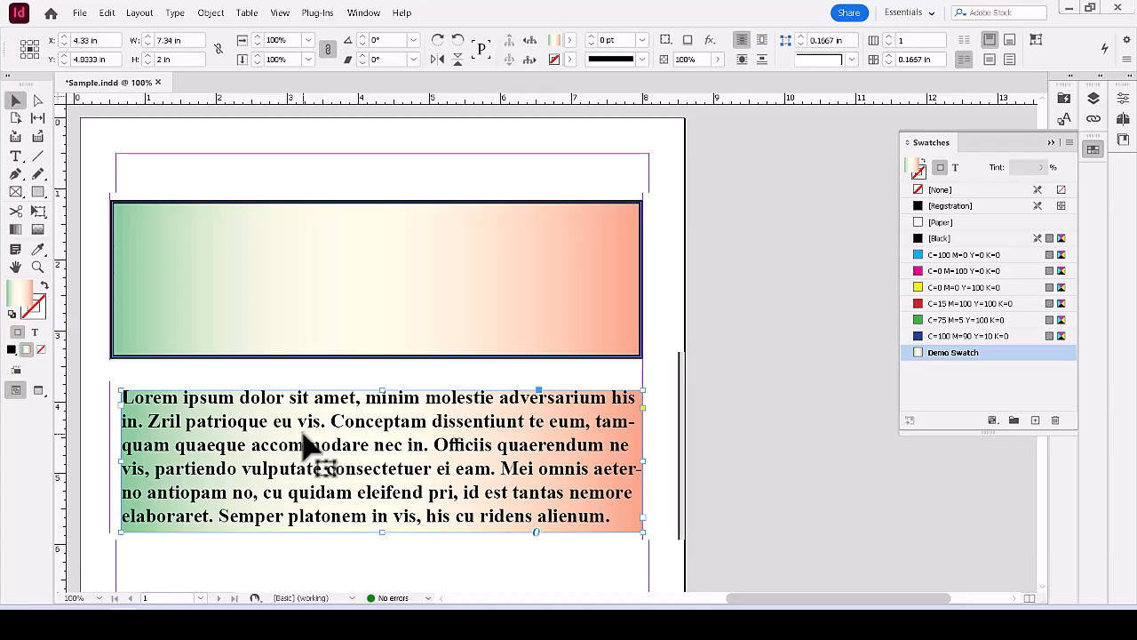
click(15, 156)
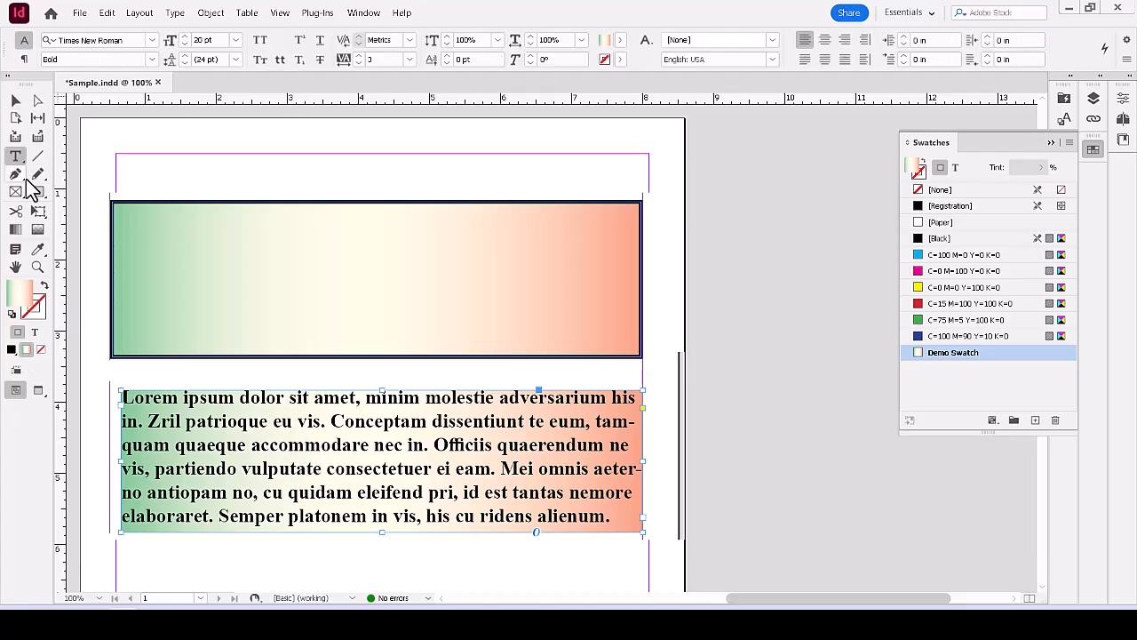
drag(124, 395, 678, 535)
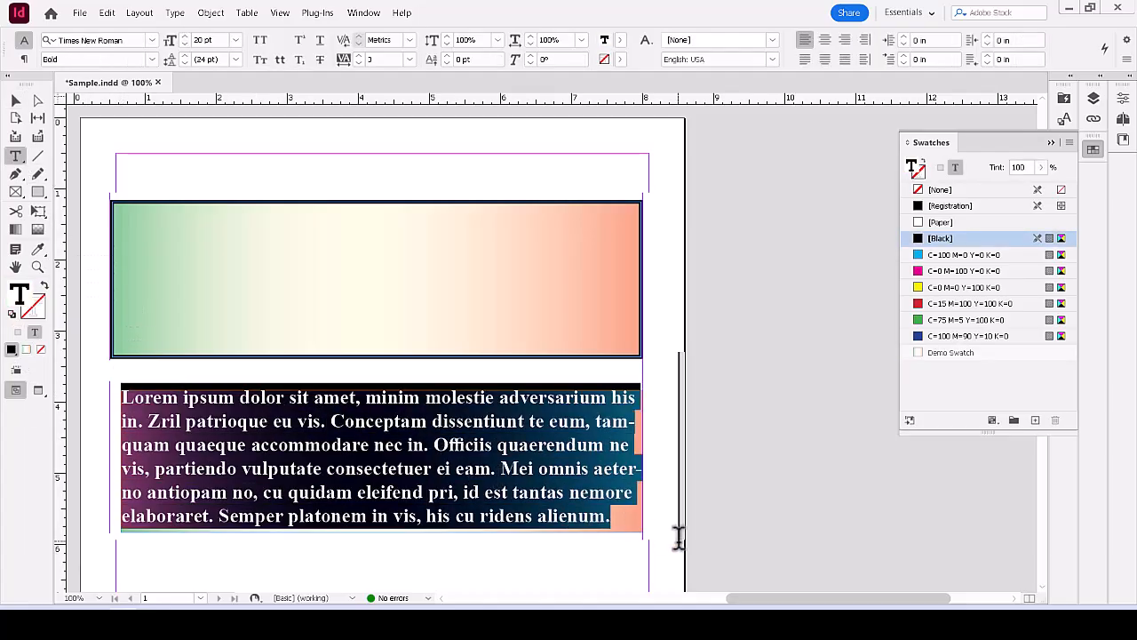
click(949, 353)
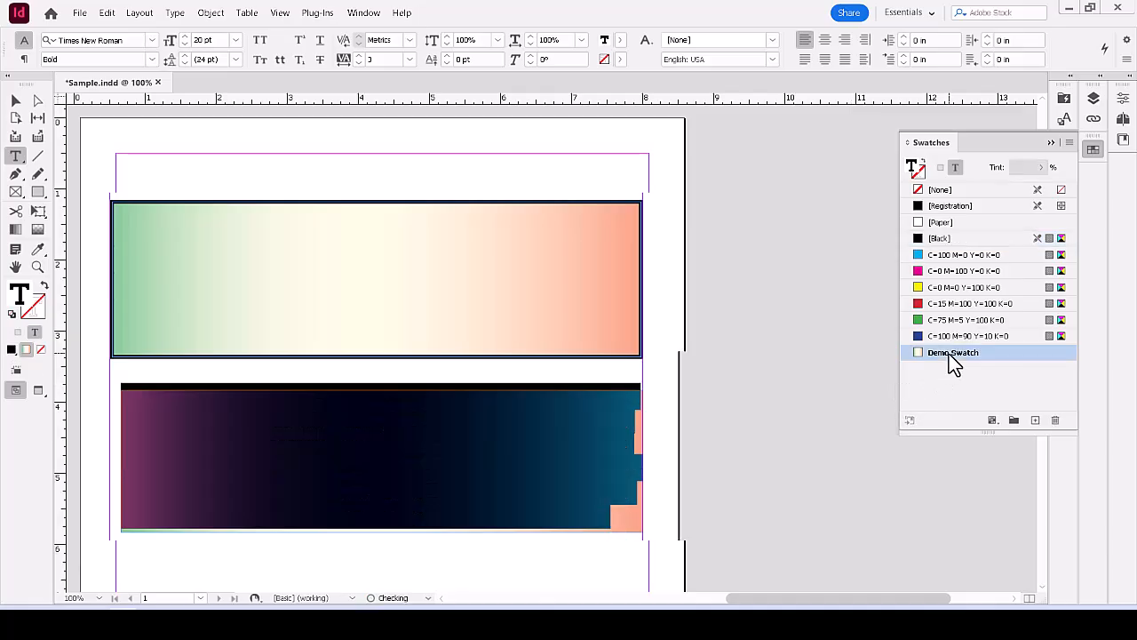
- Reset the text frame to default fill and stroke so it has no gradient background
click(15, 102)
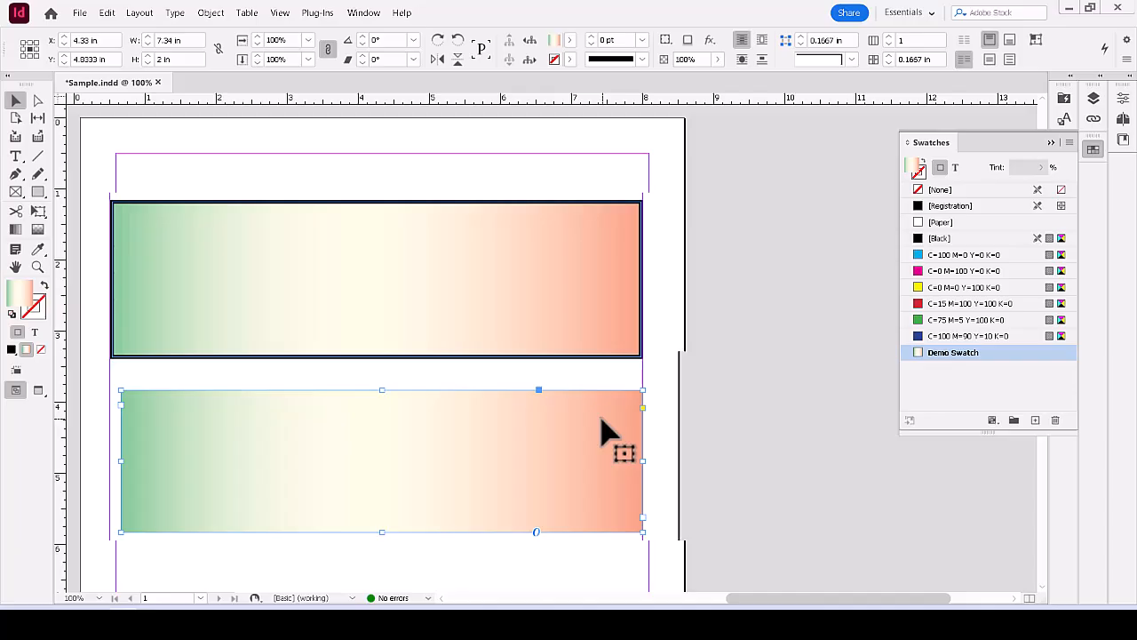
click(9, 315)
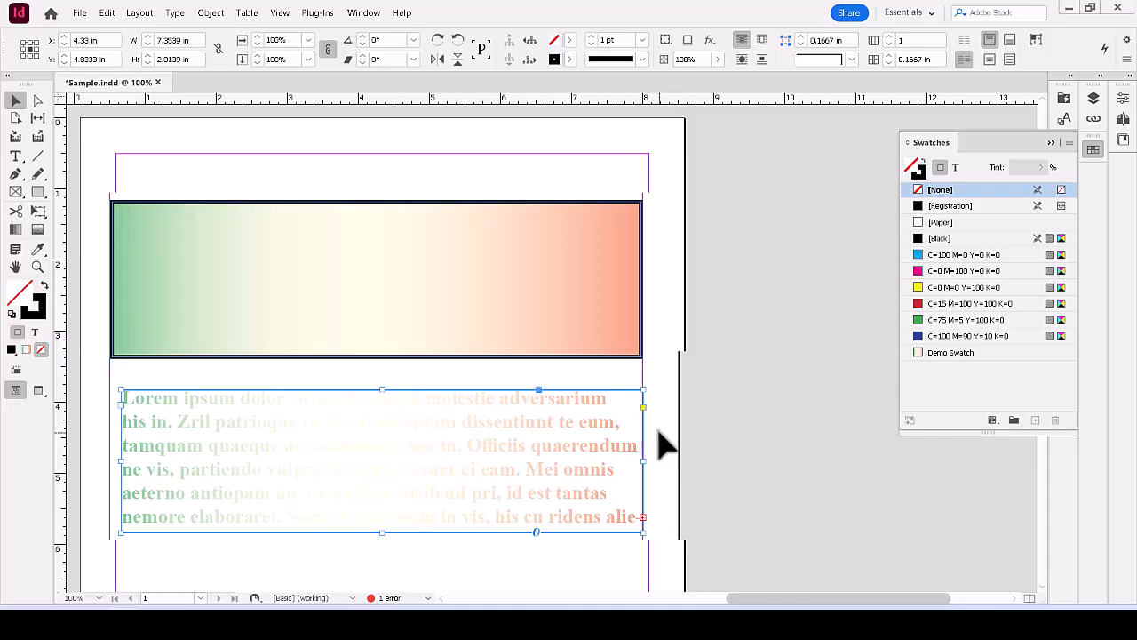
click(666, 444)
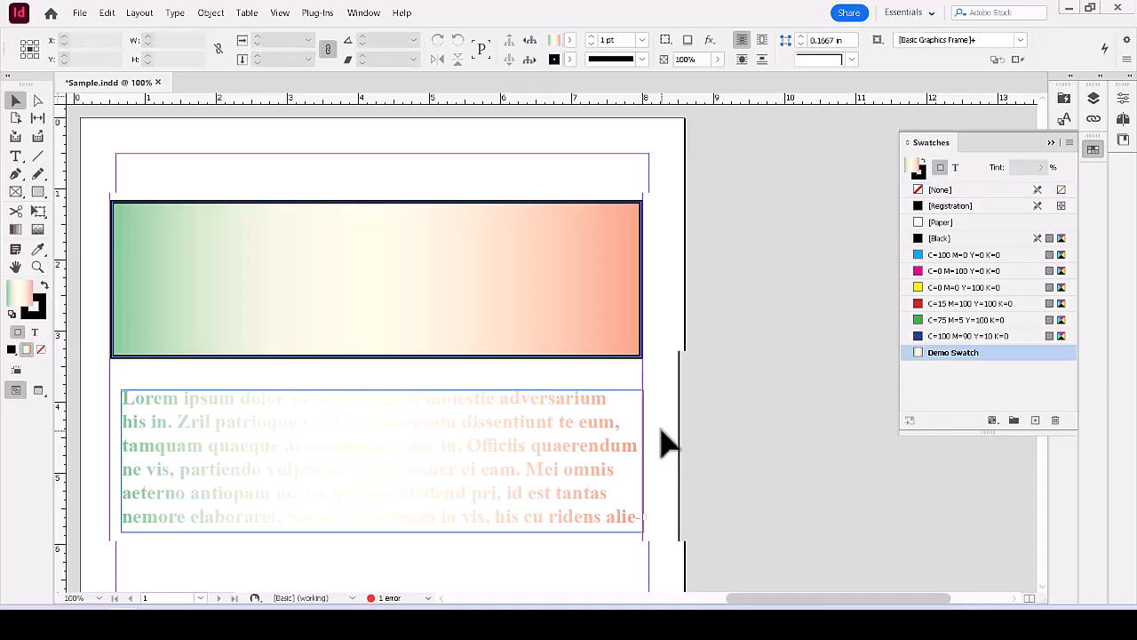